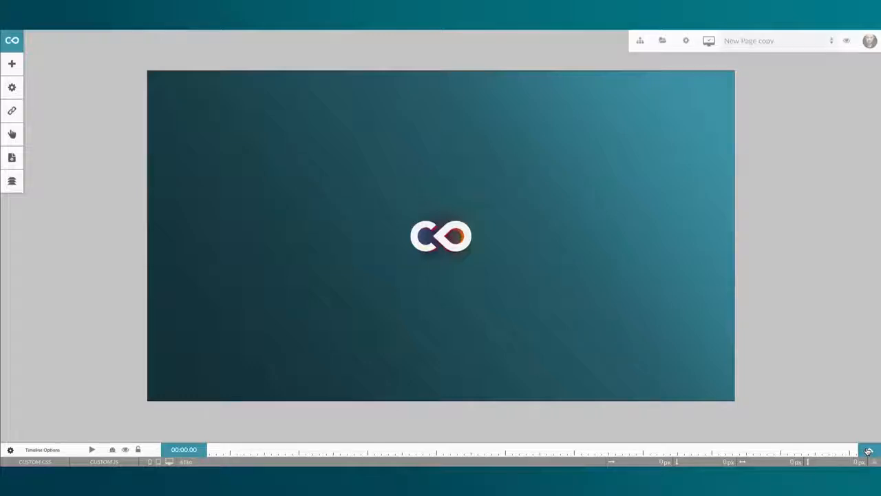
Step: Expand the timeline, briefly play it and stop it, and return the playhead to 00:00.00
click(869, 451)
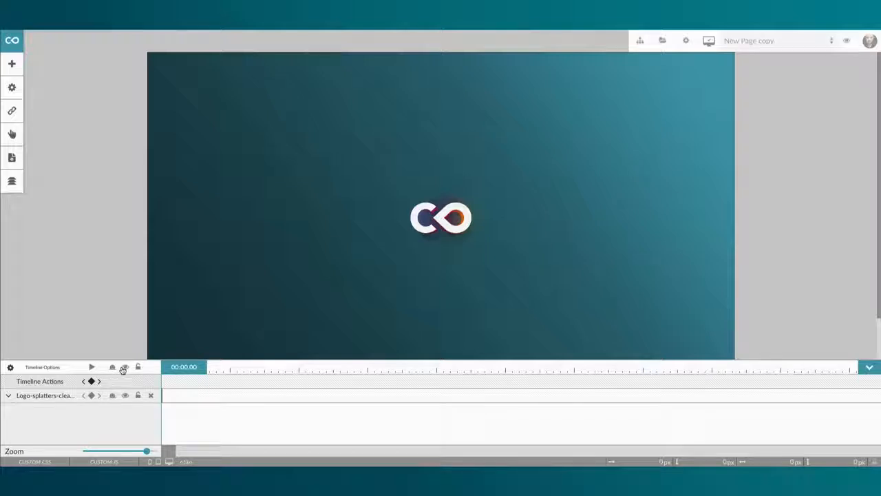
mouse_move(166, 370)
mouse_down()
mouse_move(348, 370)
mouse_move(165, 370)
mouse_up()
click(160, 369)
click(92, 367)
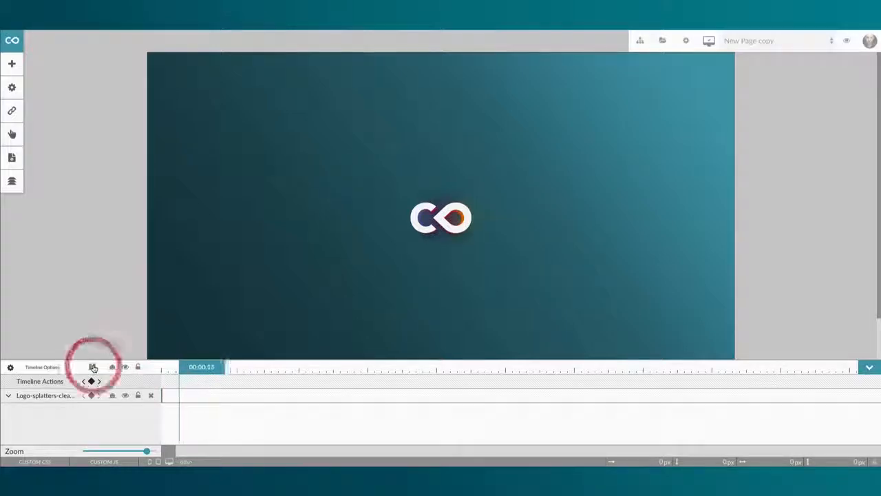
click(93, 368)
drag(232, 368, 178, 369)
Step: Try the Loop and Scroll Timeline settings in the timeline options, switch both back off, and validate with Timeline Speed at 1
click(50, 366)
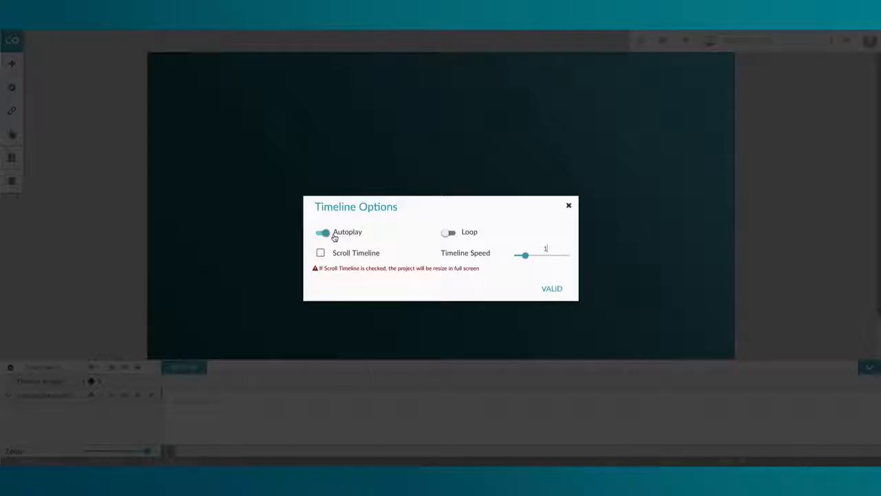
click(452, 235)
click(452, 235)
click(368, 253)
click(368, 253)
mouse_move(525, 255)
mouse_down()
mouse_move(557, 256)
mouse_move(526, 256)
mouse_up()
click(550, 288)
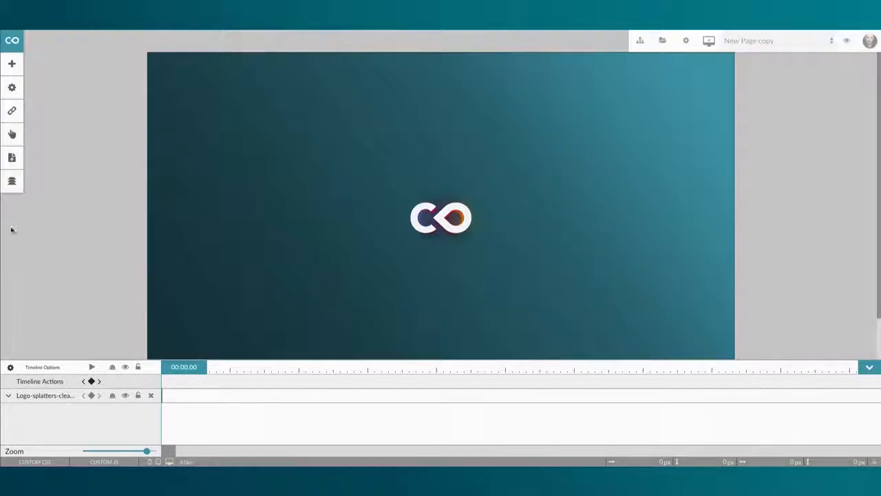
Step: Examine the page's list of layers and close it again
click(11, 188)
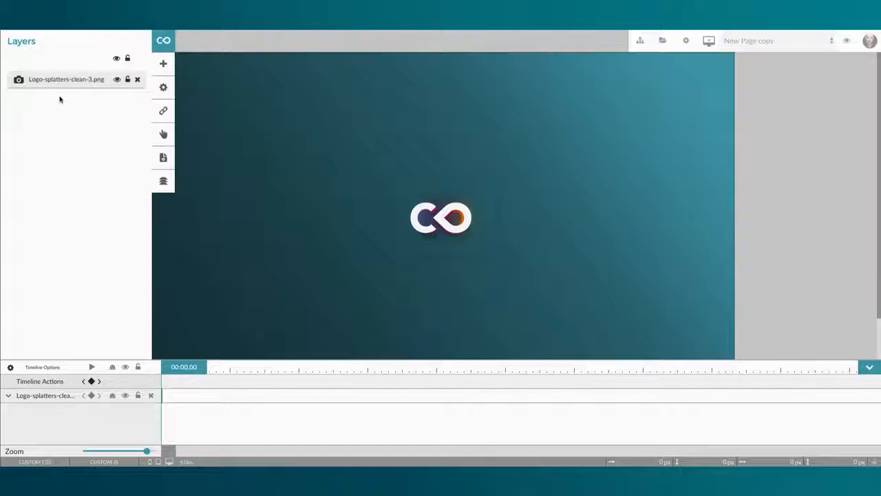
click(161, 182)
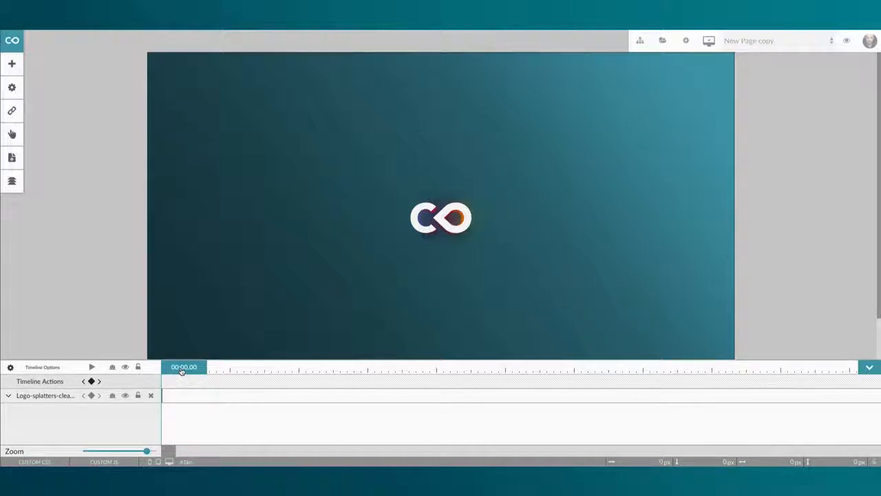
Step: Try the Pause Timeline and Redirect to actions at 00:02.10, including the page and external URL choices, and clear both options again
drag(183, 368, 265, 369)
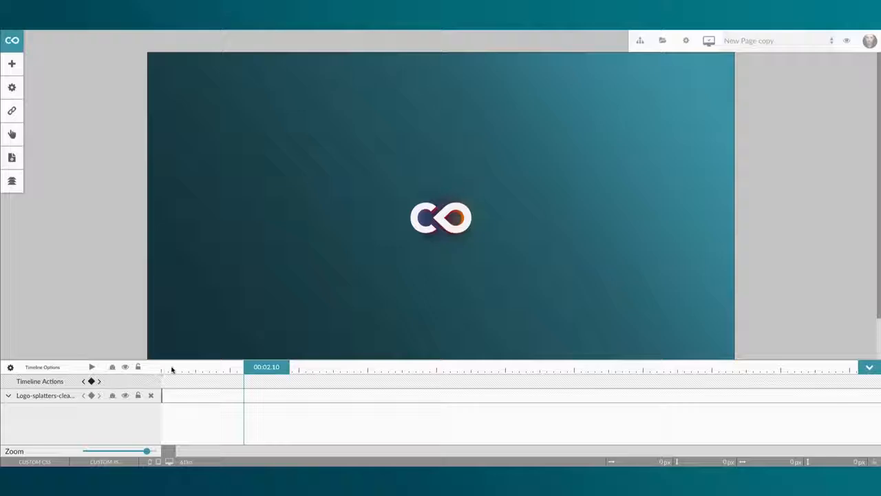
click(92, 381)
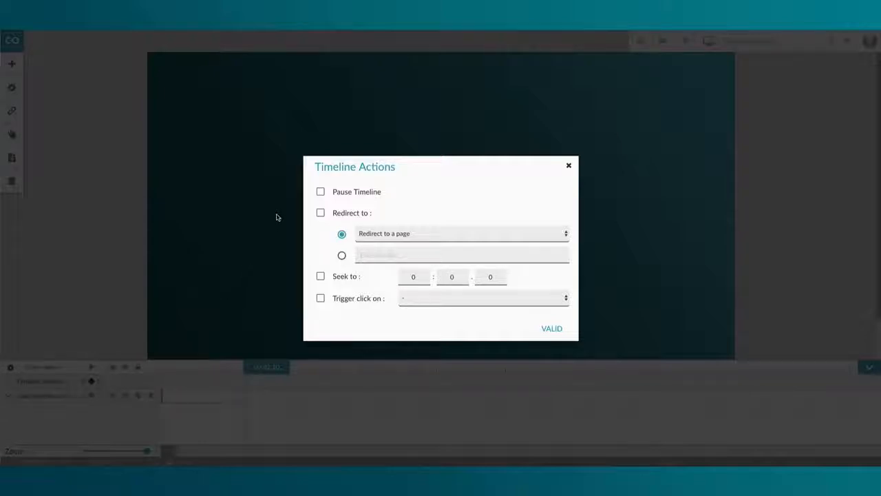
click(320, 192)
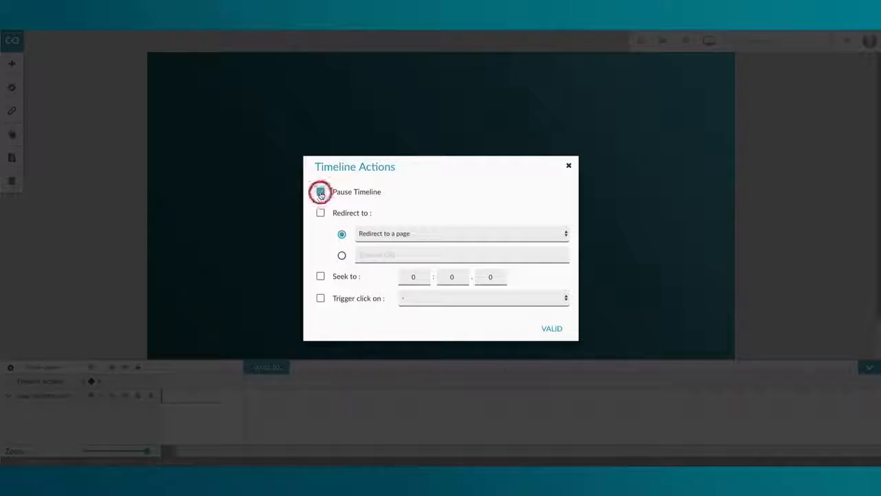
click(320, 193)
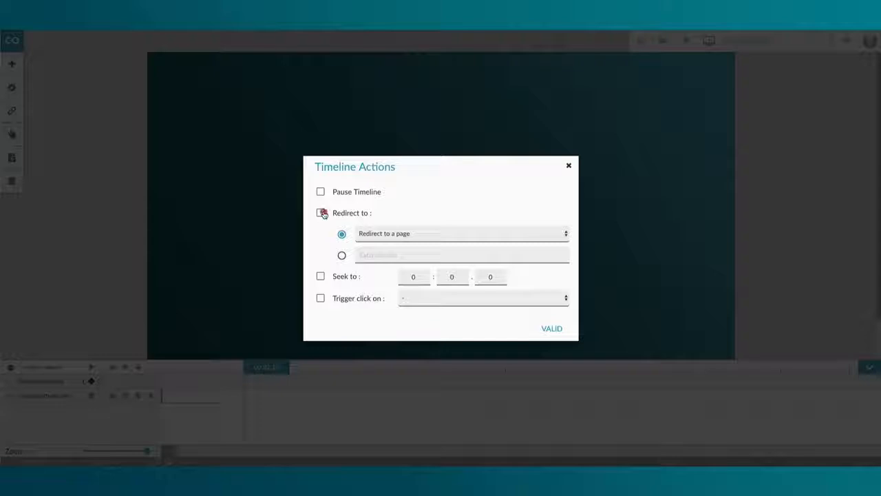
click(322, 214)
click(368, 233)
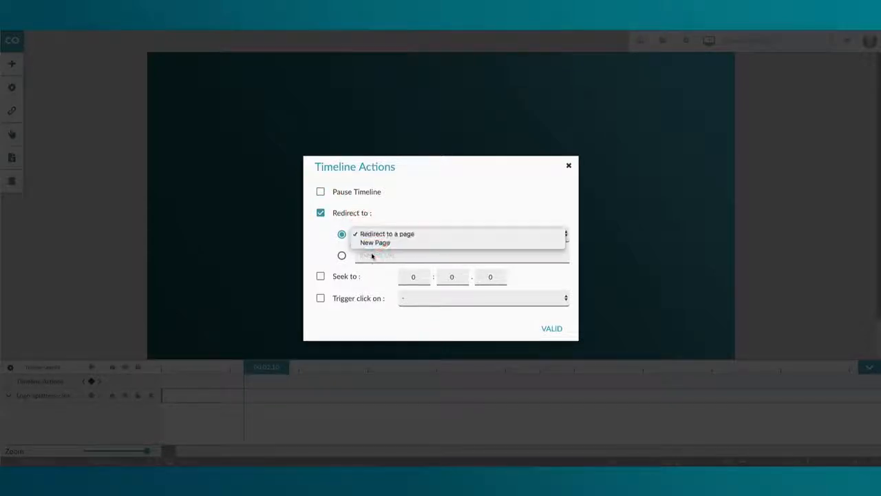
click(365, 232)
click(342, 257)
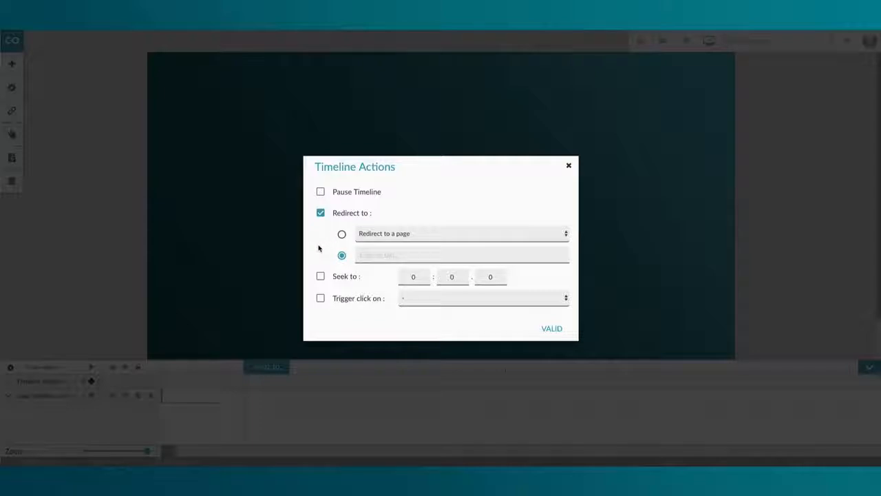
click(320, 213)
Step: Try the Seek to and Trigger click on timeline actions, clear both options, and validate the dialog without any action set
click(320, 277)
click(321, 276)
click(321, 298)
click(411, 297)
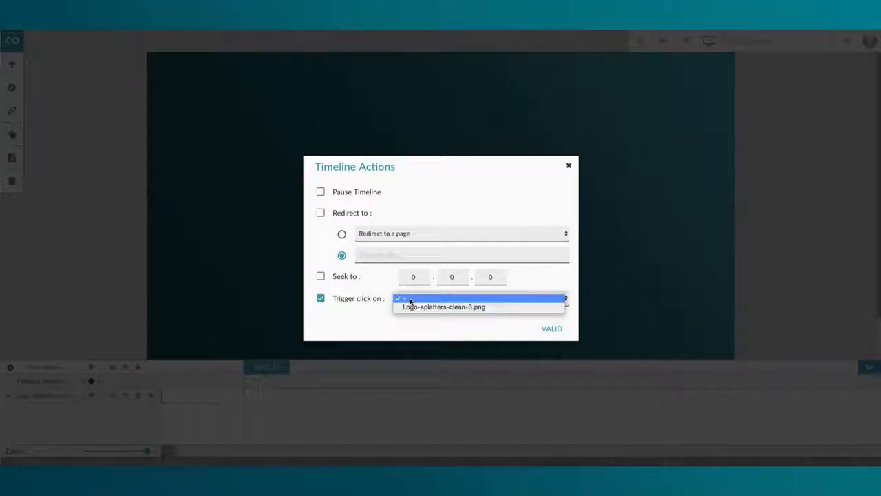
click(321, 299)
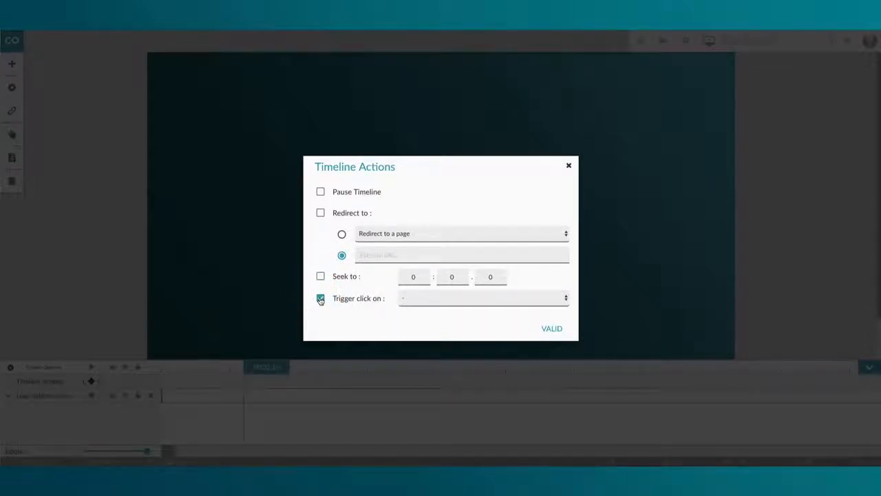
click(321, 298)
click(546, 329)
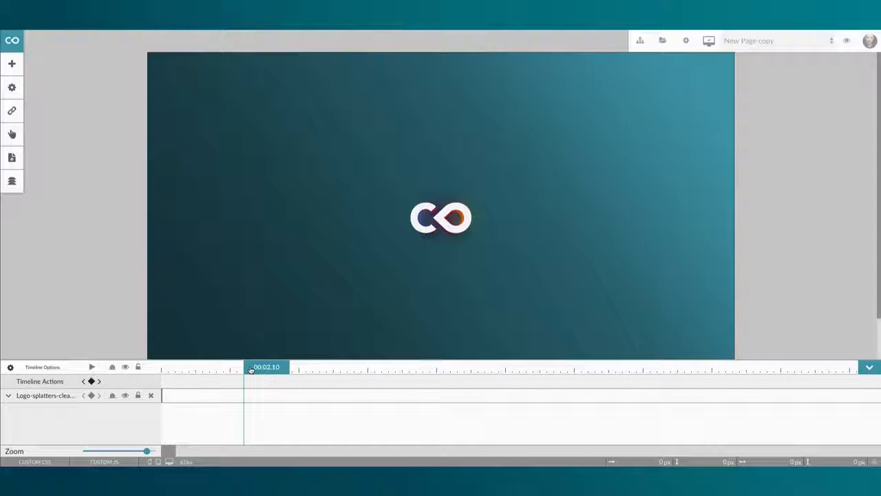
Step: Add the laptop mockup image rctr-mockups-586bbd7495cfb.png to the page at 00:01.00 on the timeline
drag(251, 369, 200, 370)
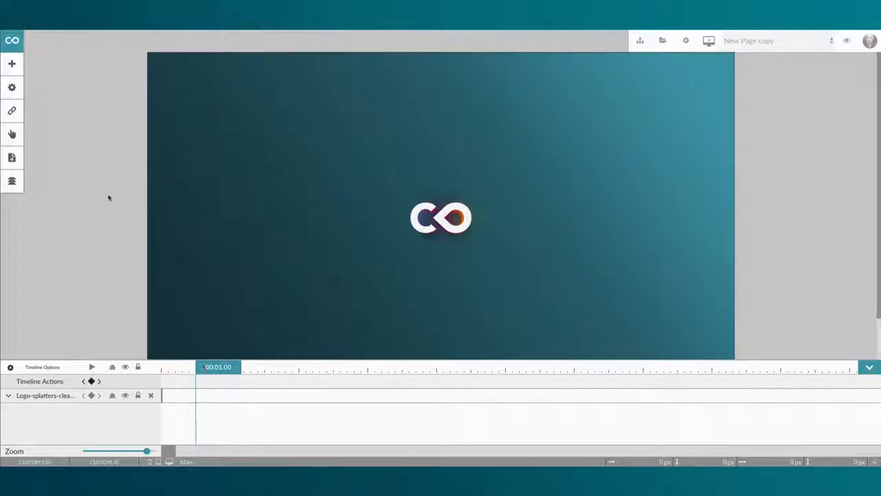
click(12, 66)
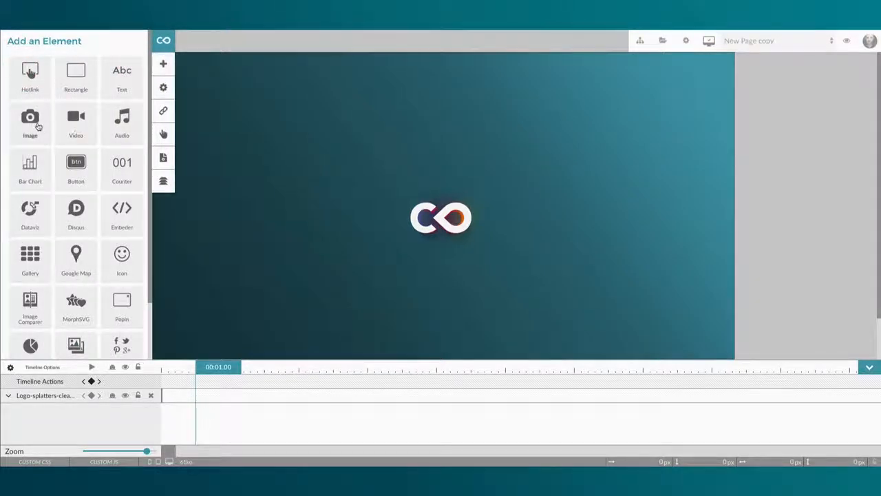
click(32, 118)
click(377, 196)
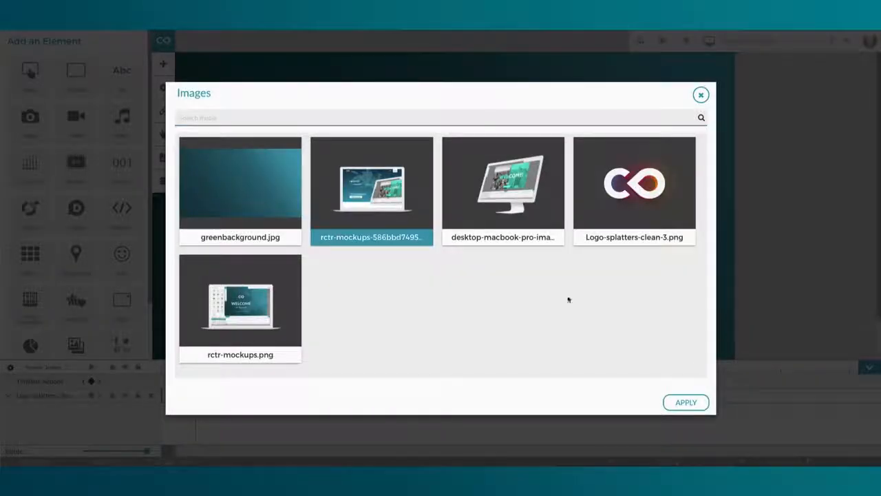
click(686, 403)
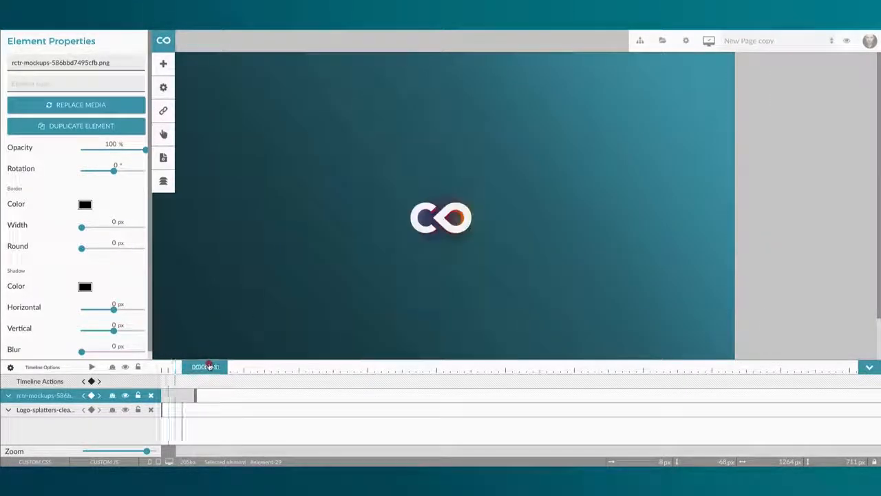
click(164, 46)
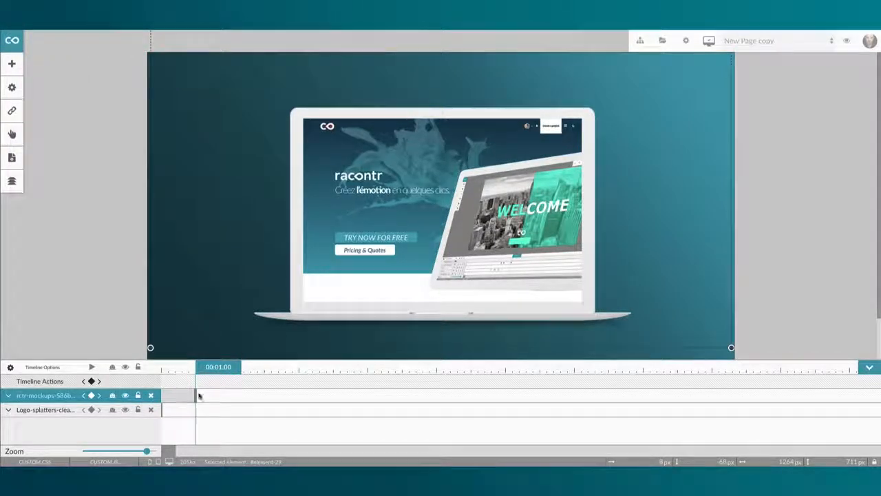
Step: Add a position keyframe for the laptop mockup at 00:02.00 by nudging the image 10 px right and back
drag(210, 372, 242, 371)
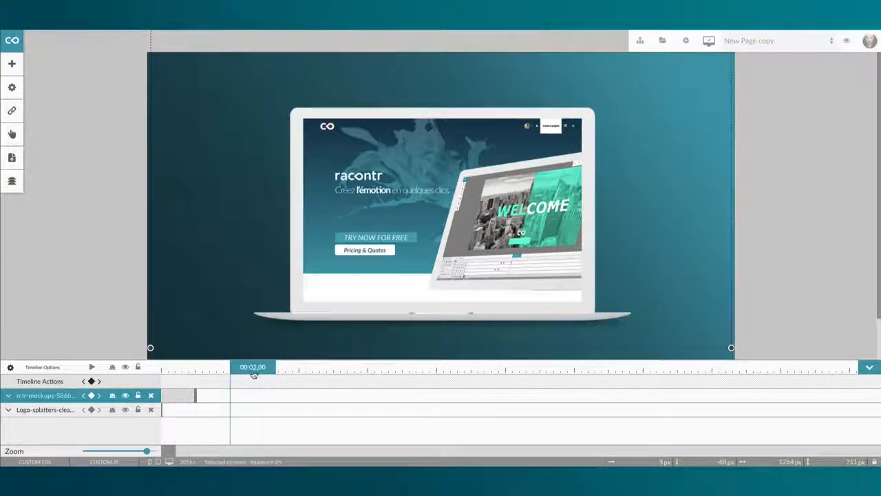
click(329, 270)
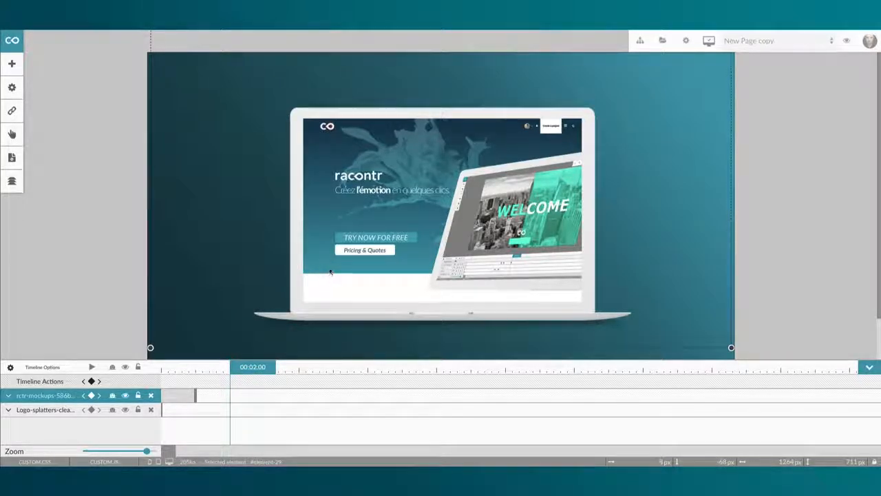
key(shift+Right)
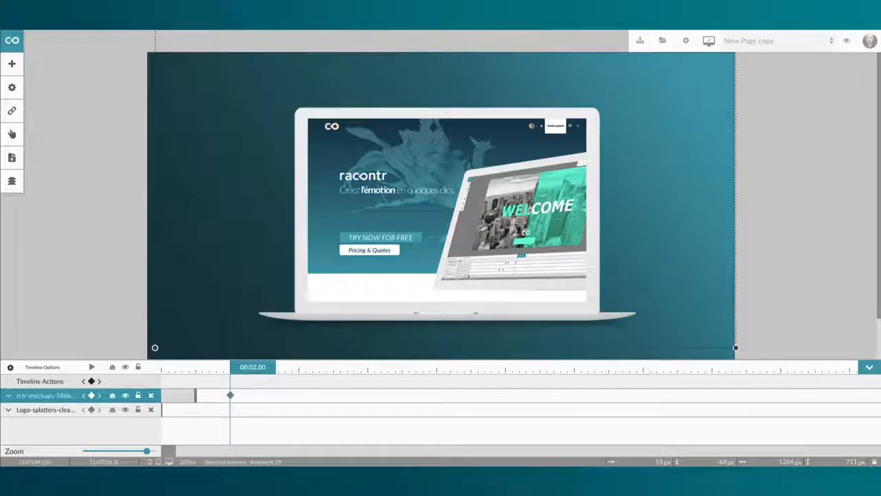
key(shift+Left)
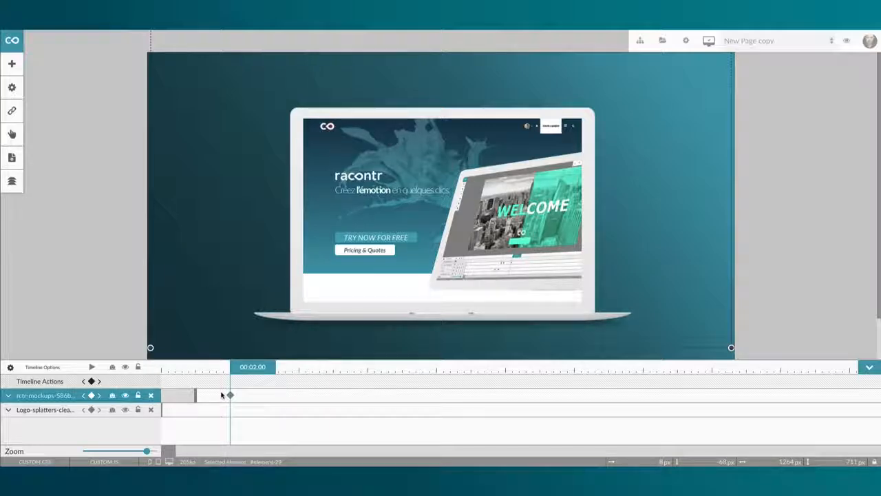
Step: Expand the mockup's property tracks, move the image to about X 38 px, Y -98 px, and lower its opacity to 64%
click(8, 396)
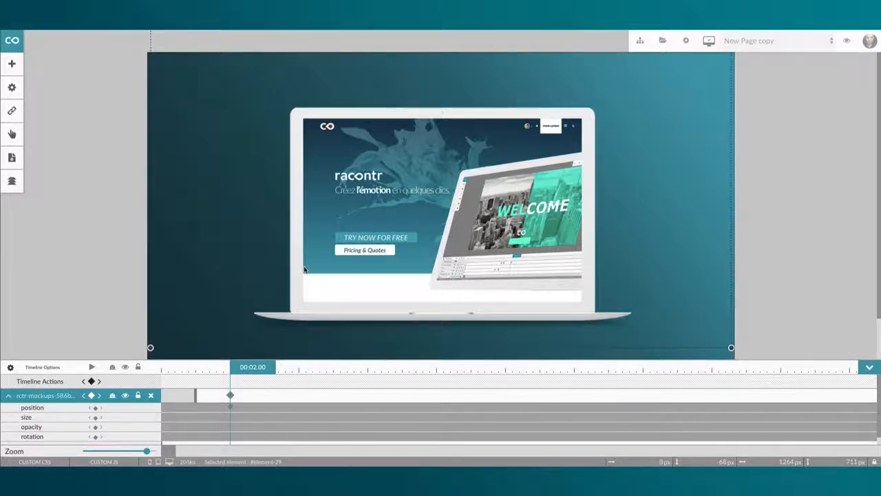
drag(304, 269, 318, 255)
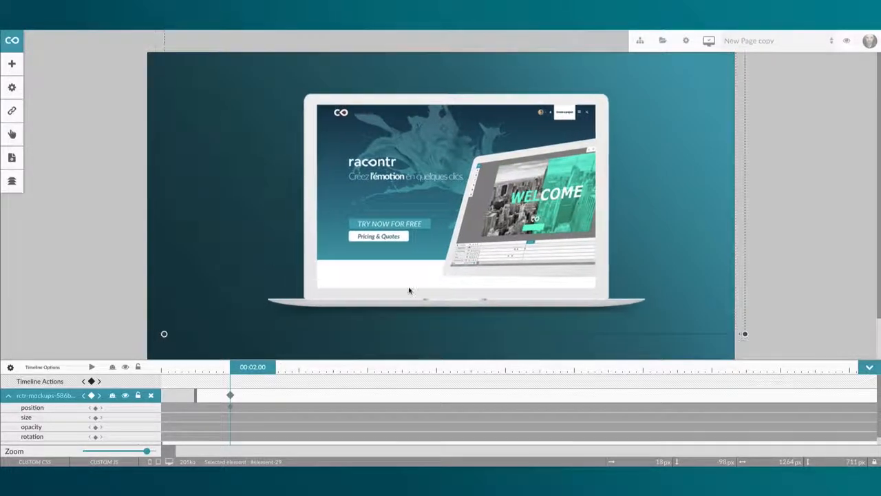
click(11, 87)
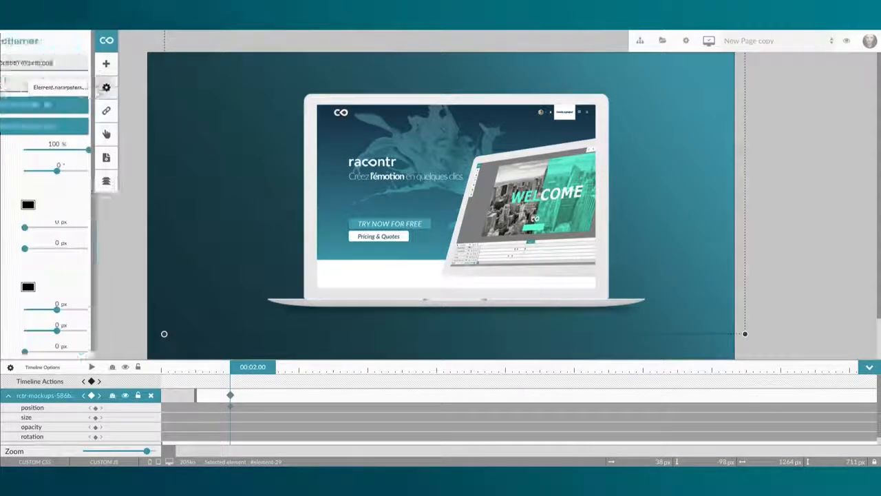
drag(144, 149, 122, 150)
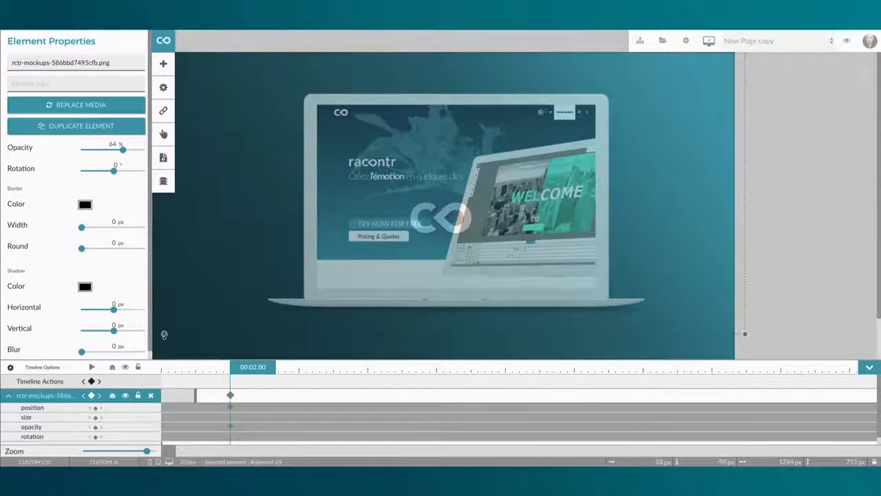
Step: Shrink the laptop mockup to about 1131 × 636 px and rotate it to -5°
drag(163, 334, 198, 303)
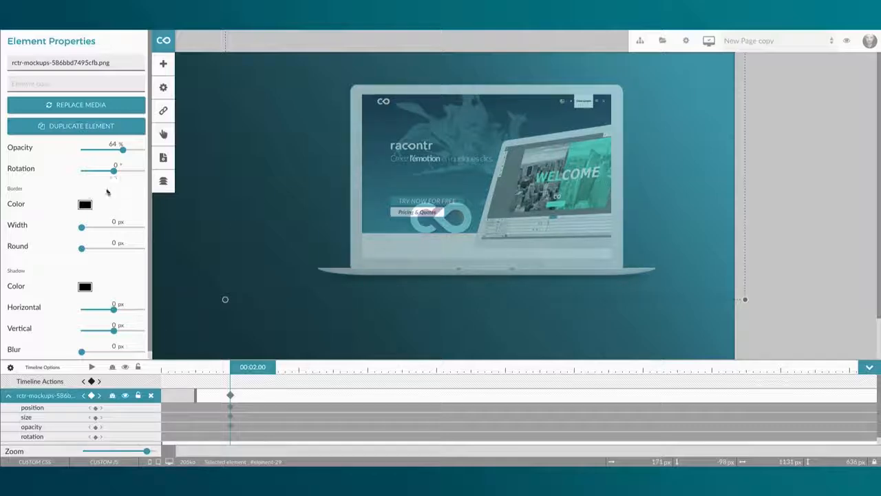
drag(113, 170, 112, 172)
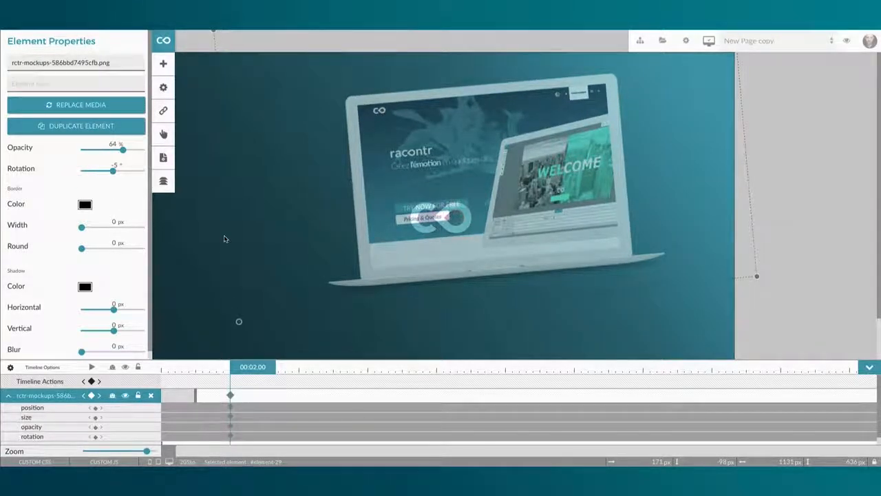
click(164, 42)
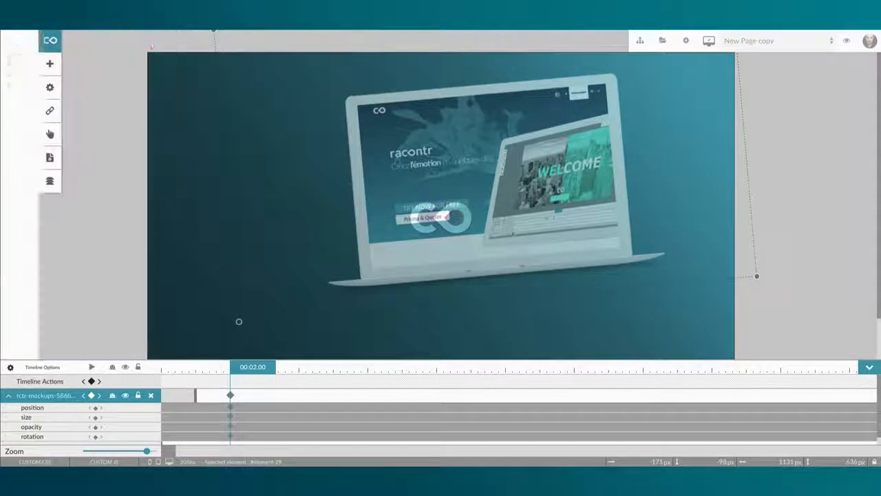
Step: Delete the laptop mockup's keyframe at 00:02.00 and magnify the timeline to its maximum scale
click(232, 394)
mouse_move(231, 393)
mouse_down()
mouse_move(278, 394)
mouse_move(230, 395)
mouse_up()
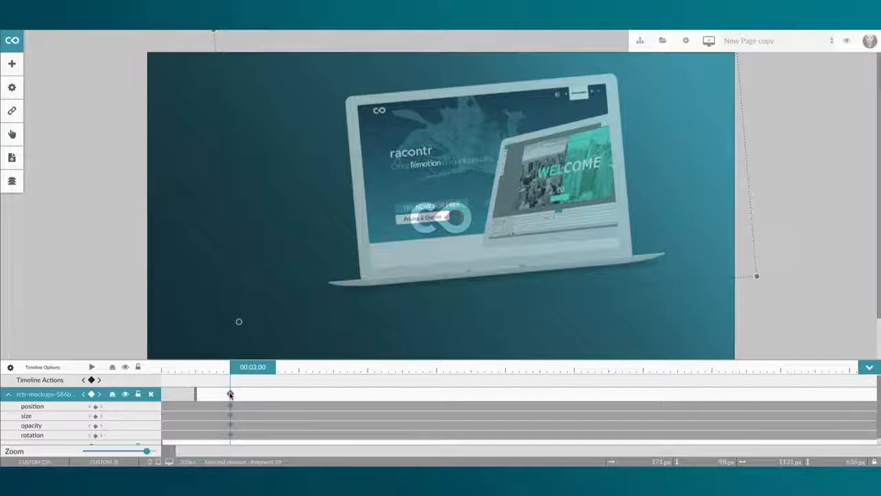
click(231, 394)
key(Delete)
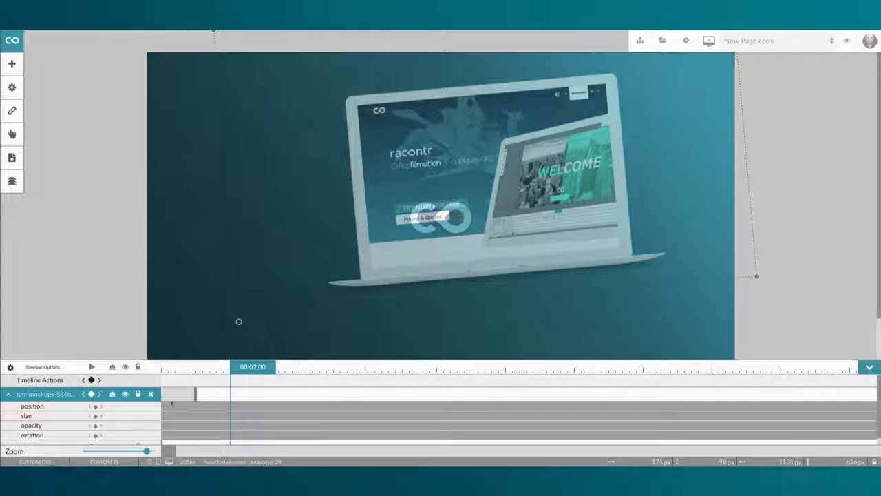
mouse_move(146, 454)
mouse_down()
mouse_move(119, 451)
mouse_move(246, 453)
mouse_move(165, 455)
mouse_up()
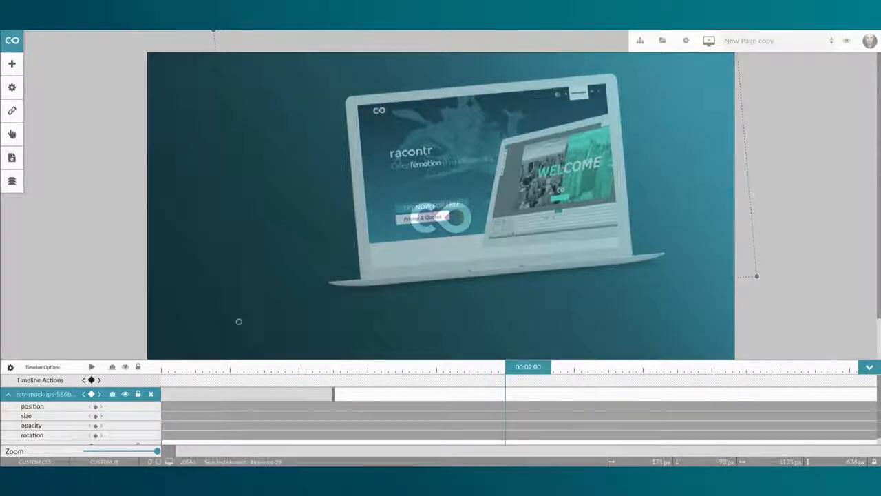